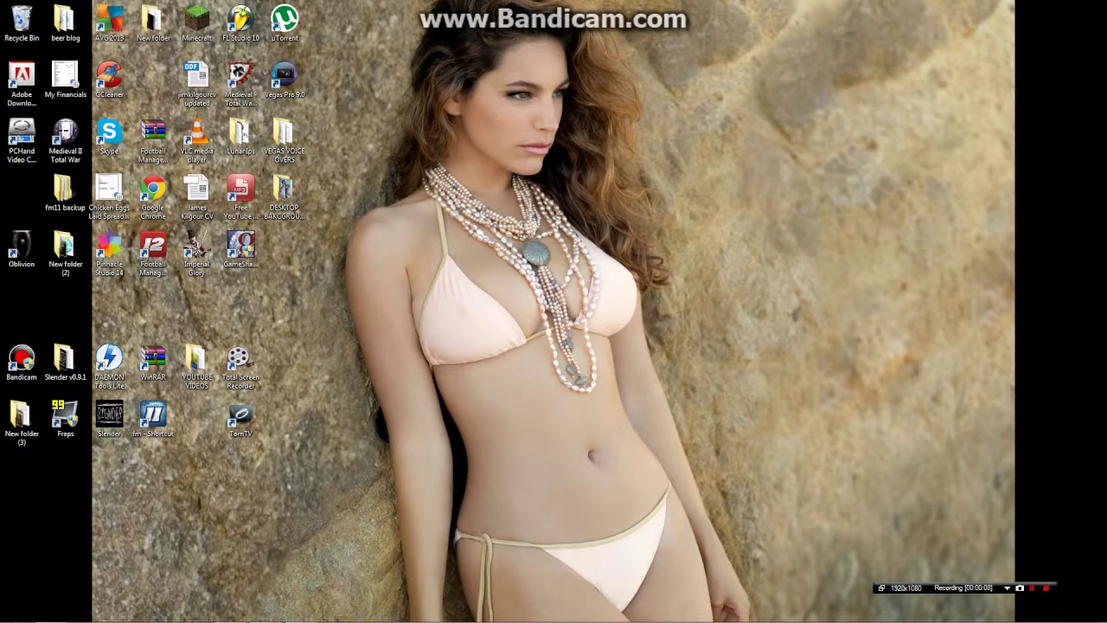
# - Restore the Windows Live Movie Maker 'My Movie' window from the taskbar
pyautogui.moveTo(274, 619)
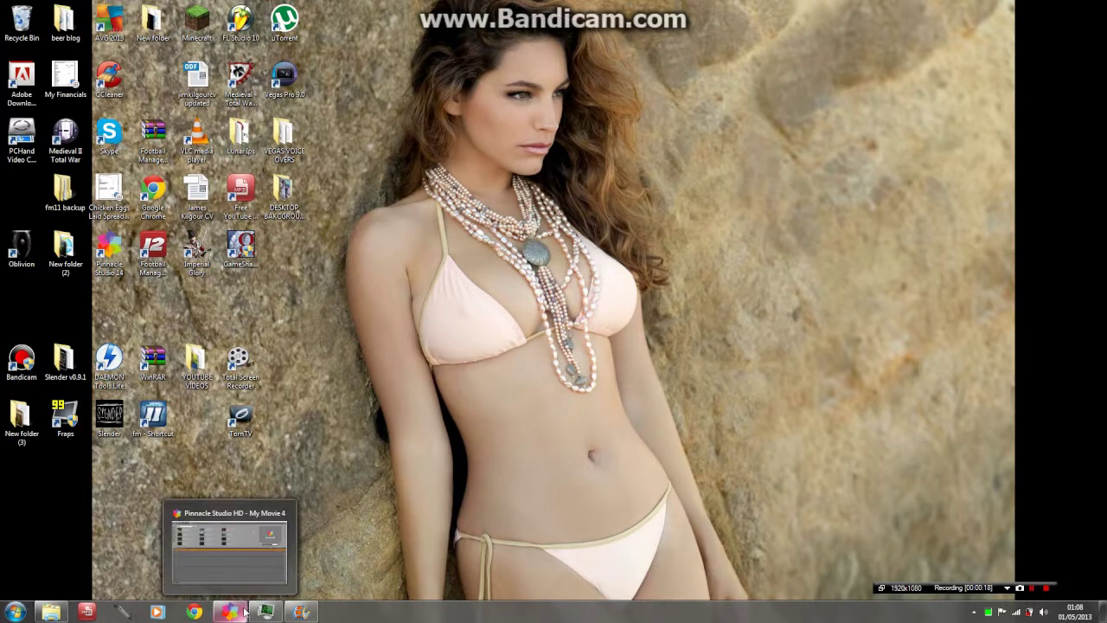
pyautogui.click(297, 612)
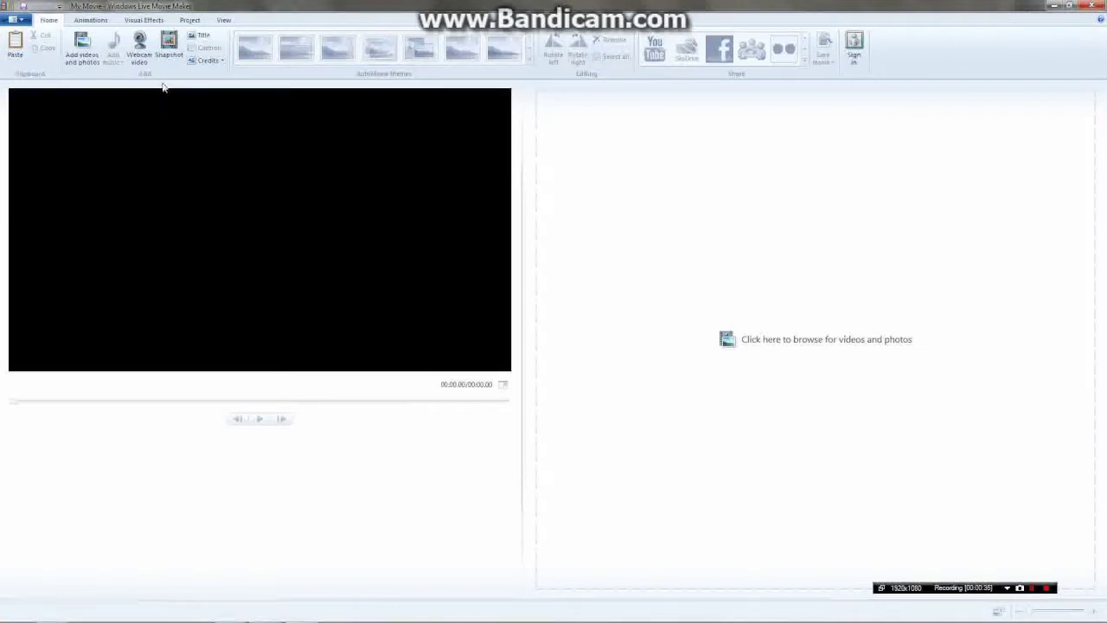
# - Switch Movie Maker to Webcam video mode and start capturing from the live webcam feed
pyautogui.click(140, 51)
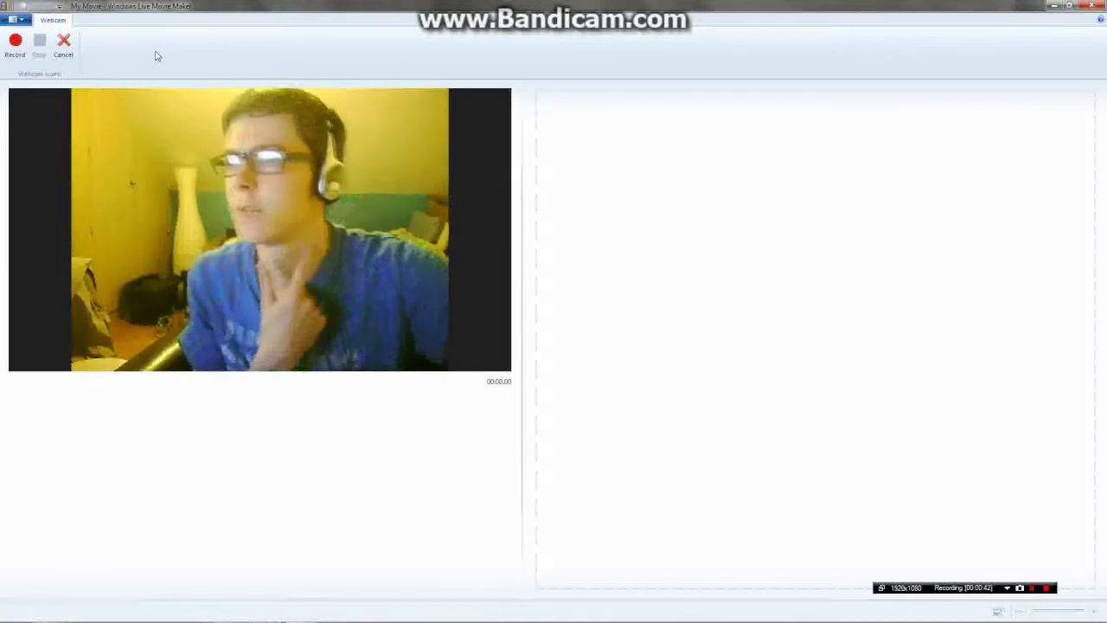
pyautogui.click(19, 52)
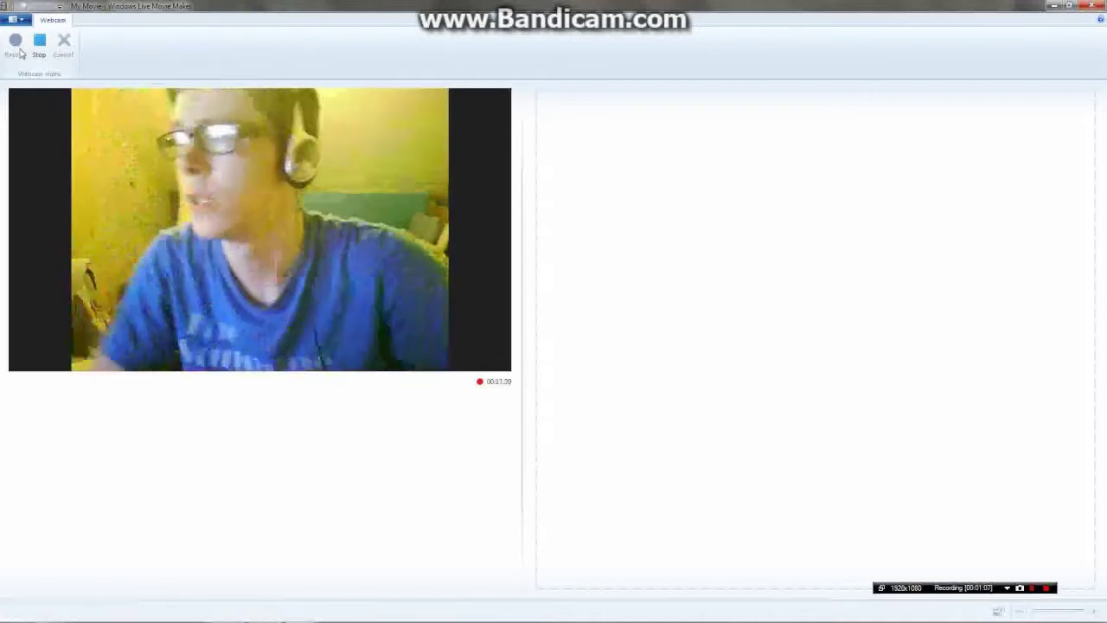
# - Stop the roughly 18-second webcam recording so the Save Video dialog targets YOUTUBE VIDEOS
pyautogui.click(38, 47)
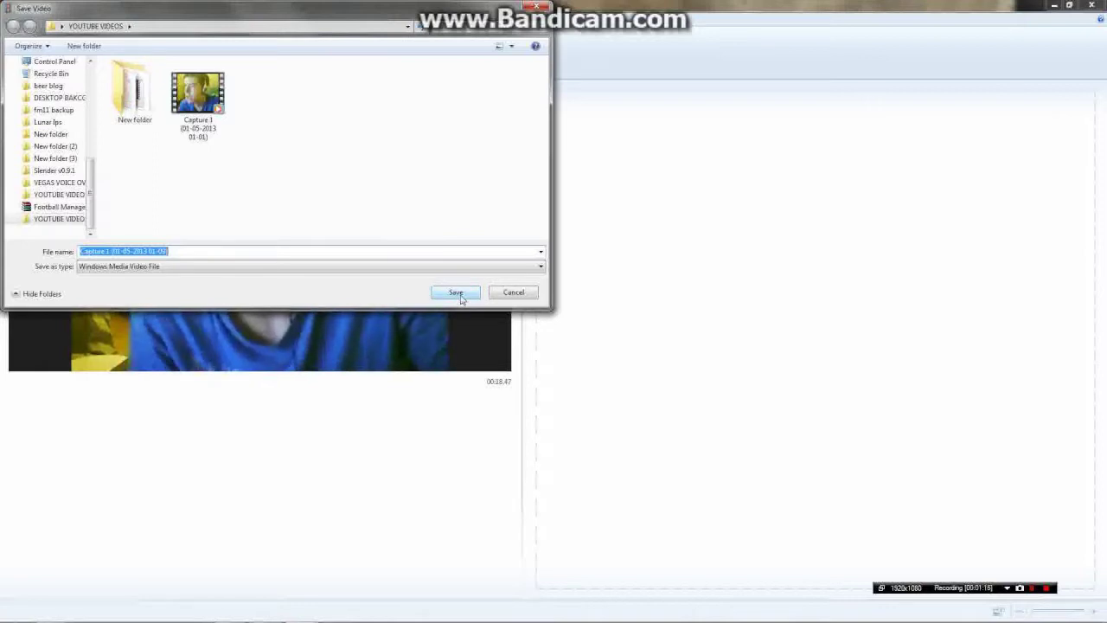
# - Save the webcam clip to YOUTUBE VIDEOS, quit Movie Maker without saving, and switch to Pinnacle Studio
pyautogui.click(456, 293)
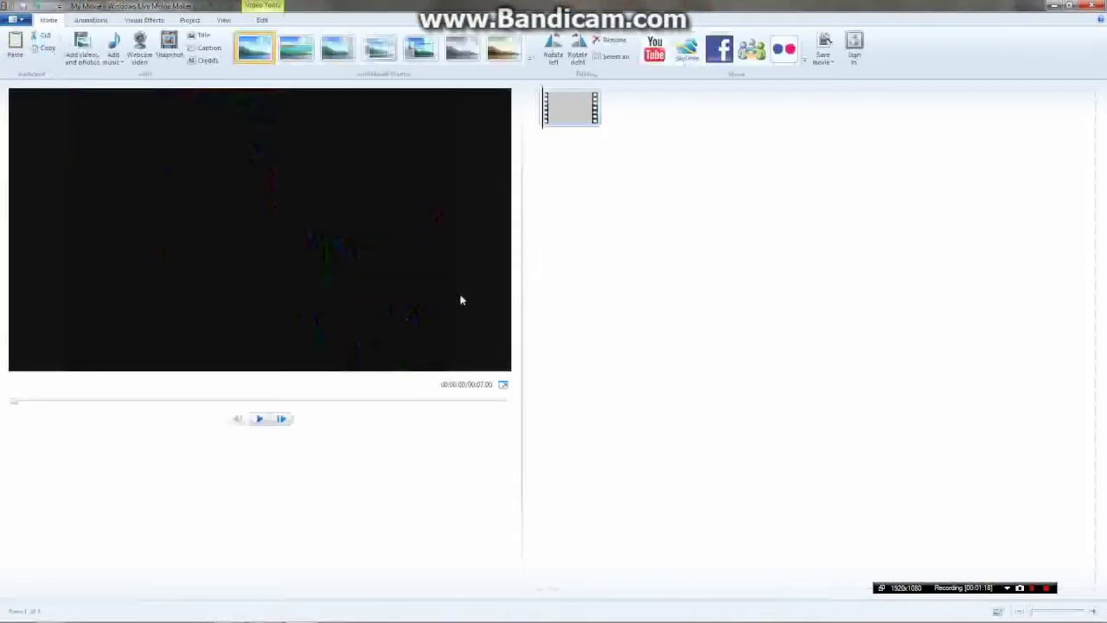
pyautogui.click(1092, 5)
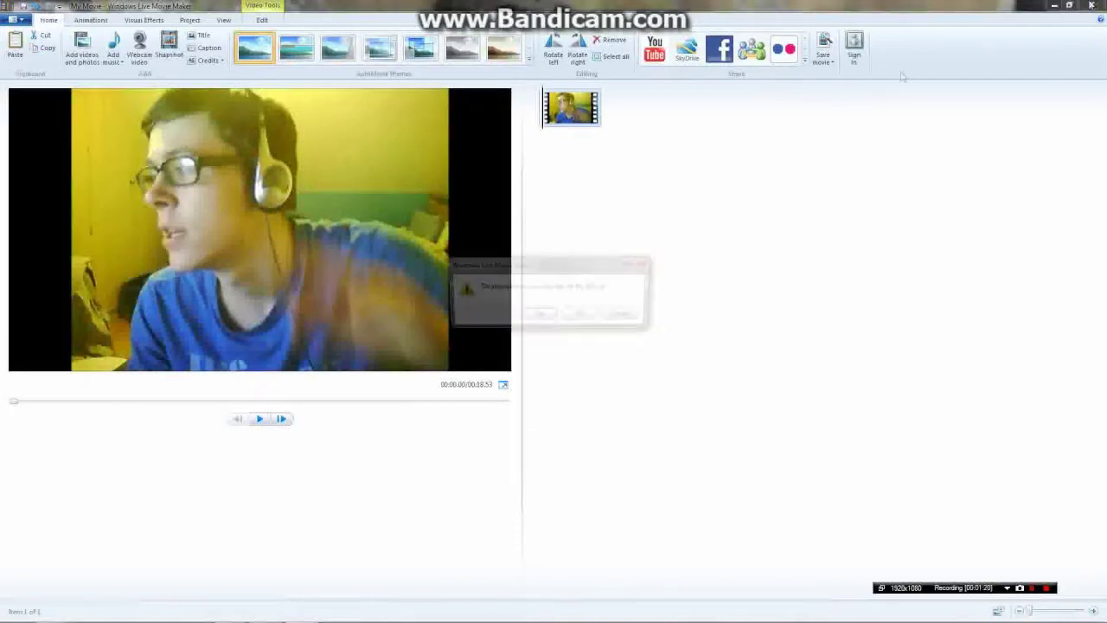
pyautogui.click(578, 316)
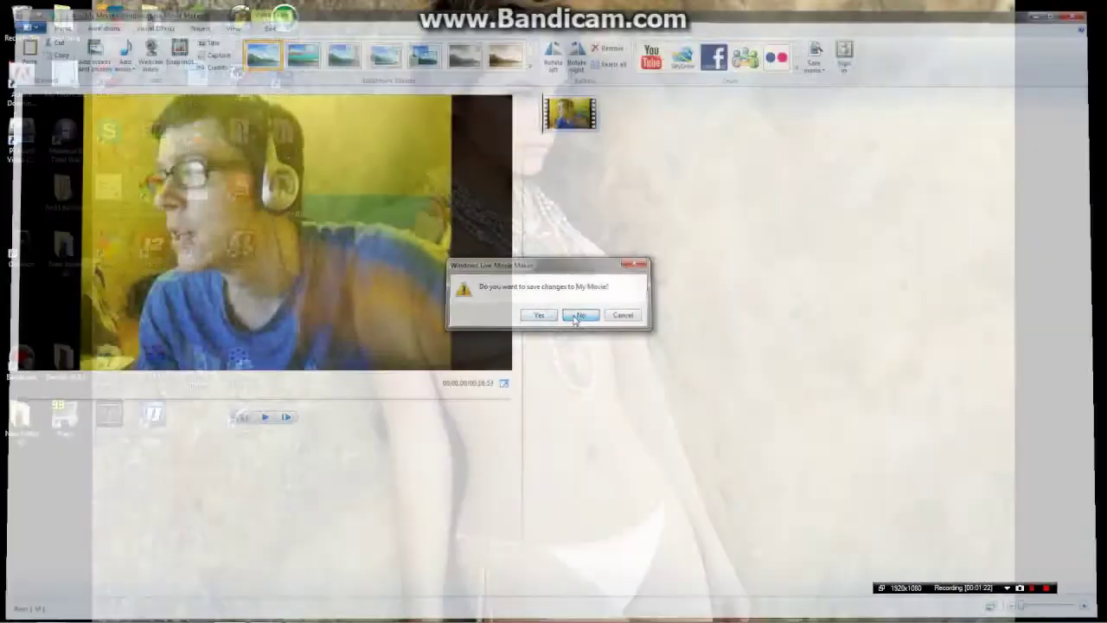
pyautogui.click(227, 612)
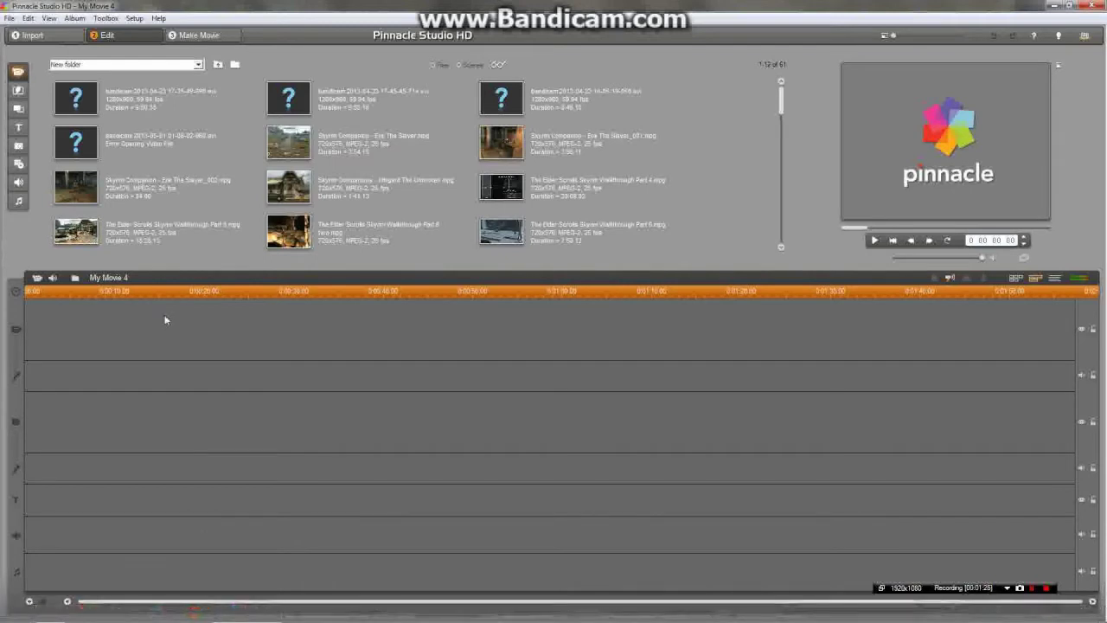
# - Toggle the timeline's Always show overlay track option on and then back off
pyautogui.rightClick(90, 346)
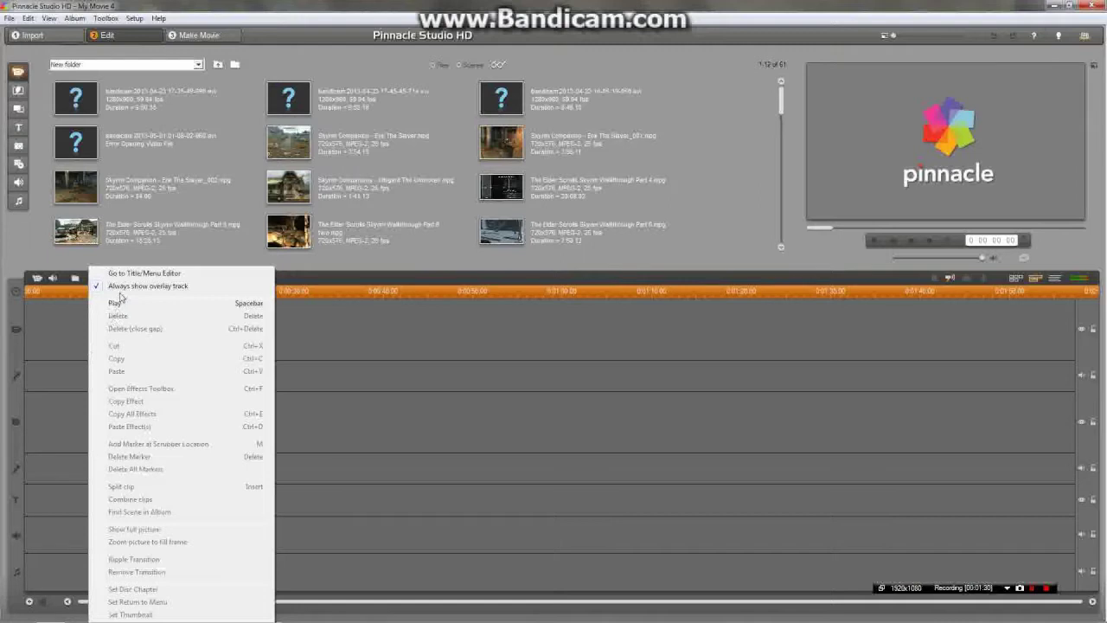
pyautogui.click(121, 293)
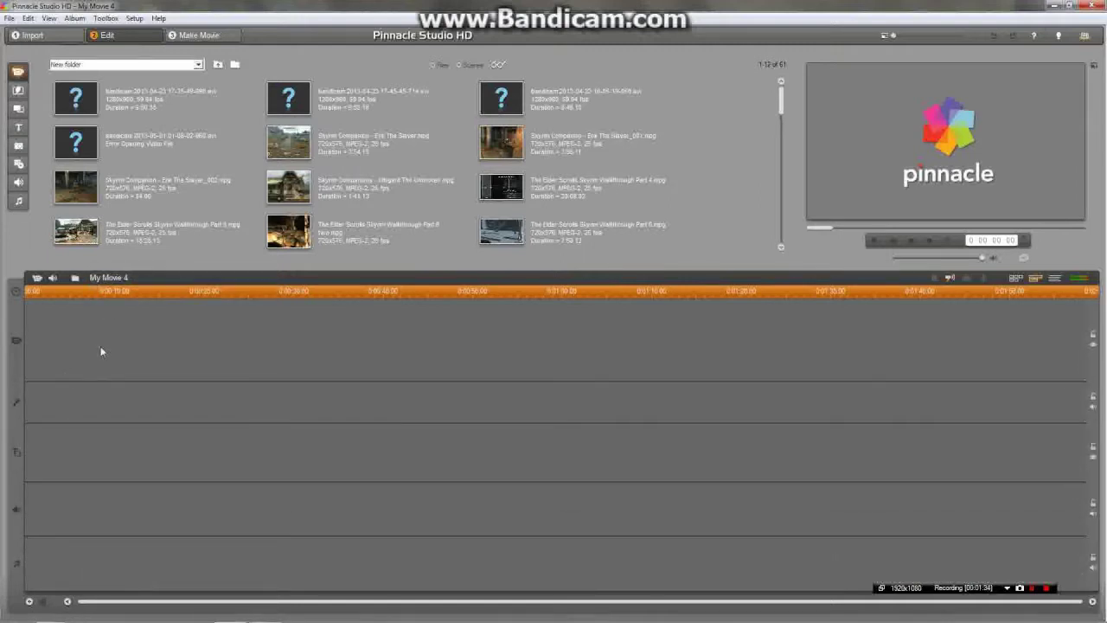
pyautogui.rightClick(92, 350)
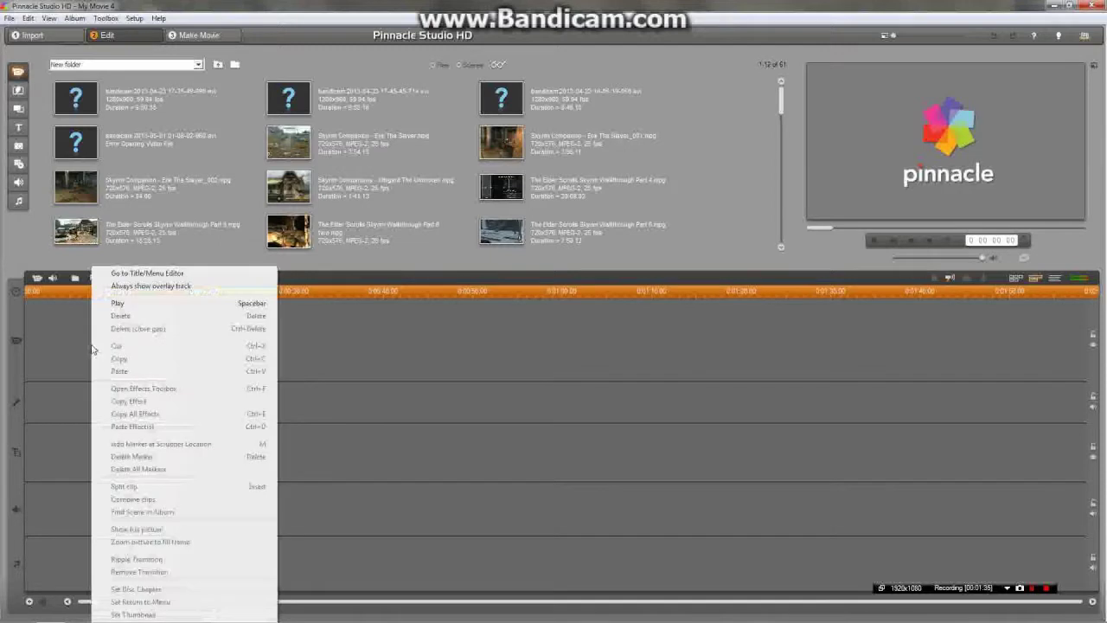
pyautogui.click(118, 290)
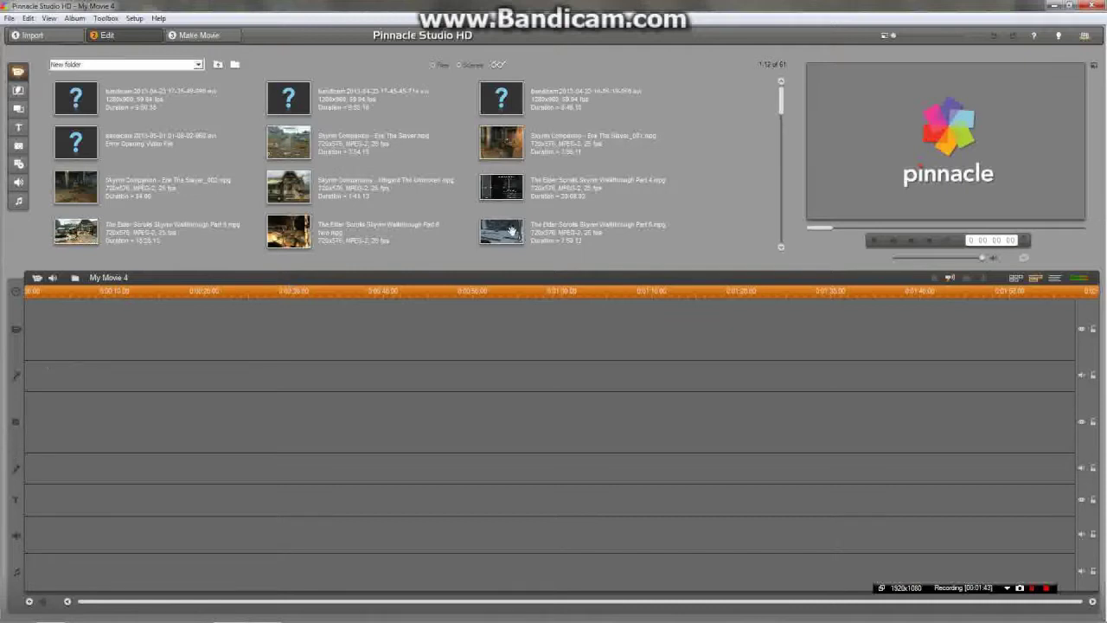
# - Drag the Skyrim Part 10 walkthrough clip from the album to the start of the video track
pyautogui.scroll(-1, 781, 112)
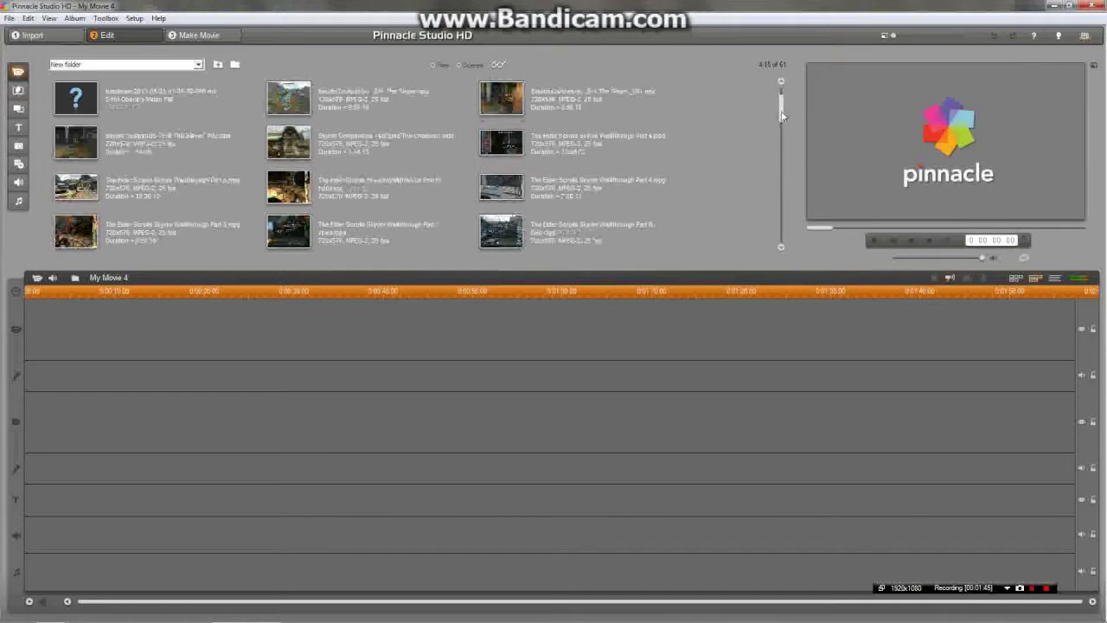
pyautogui.moveTo(782, 112); pyautogui.dragTo(782, 121)
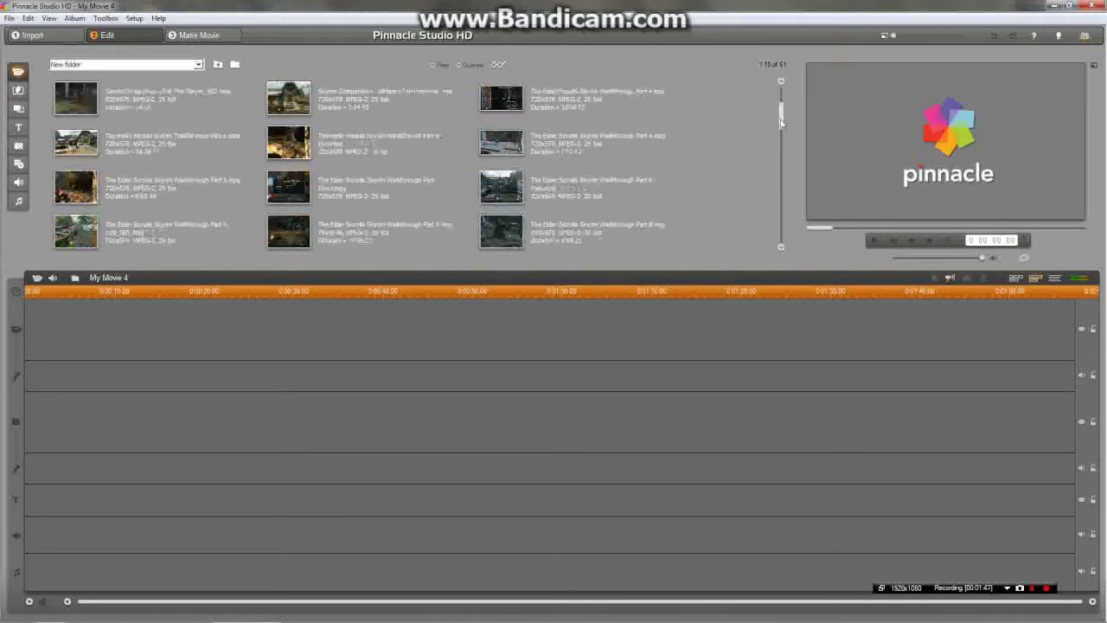
pyautogui.moveTo(782, 123); pyautogui.dragTo(781, 130)
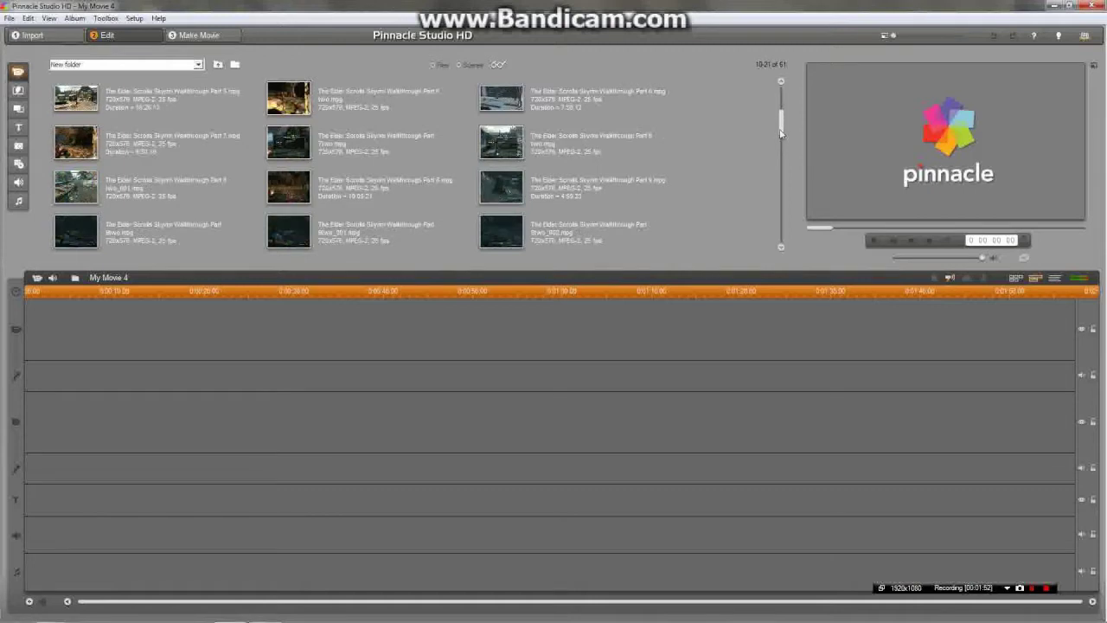
pyautogui.moveTo(781, 130); pyautogui.dragTo(781, 136)
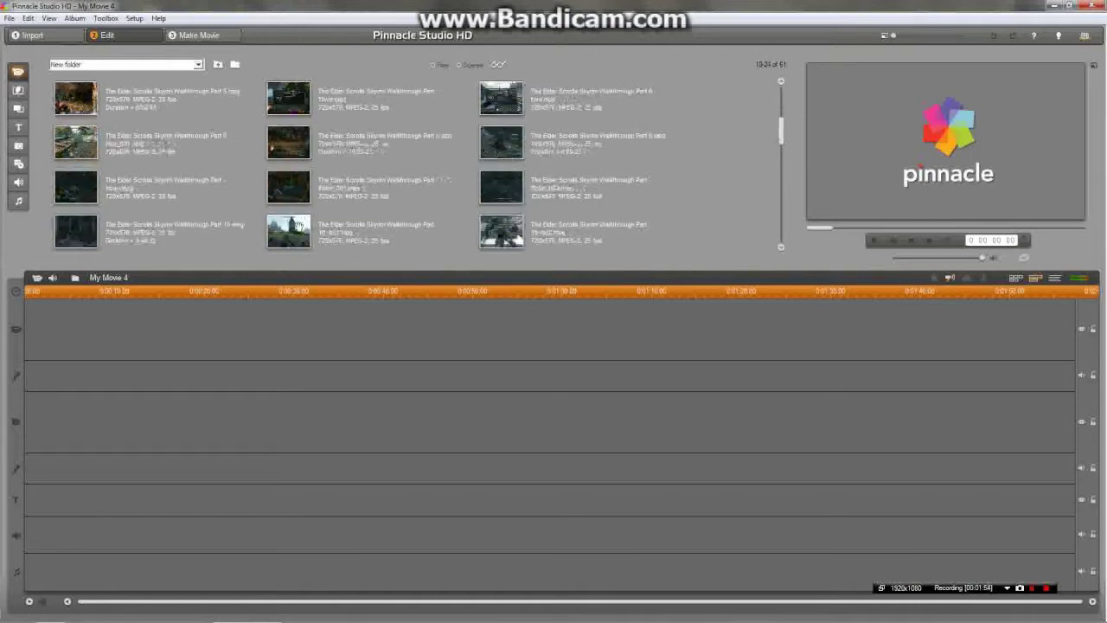
pyautogui.moveTo(127, 335); pyautogui.dragTo(109, 339)
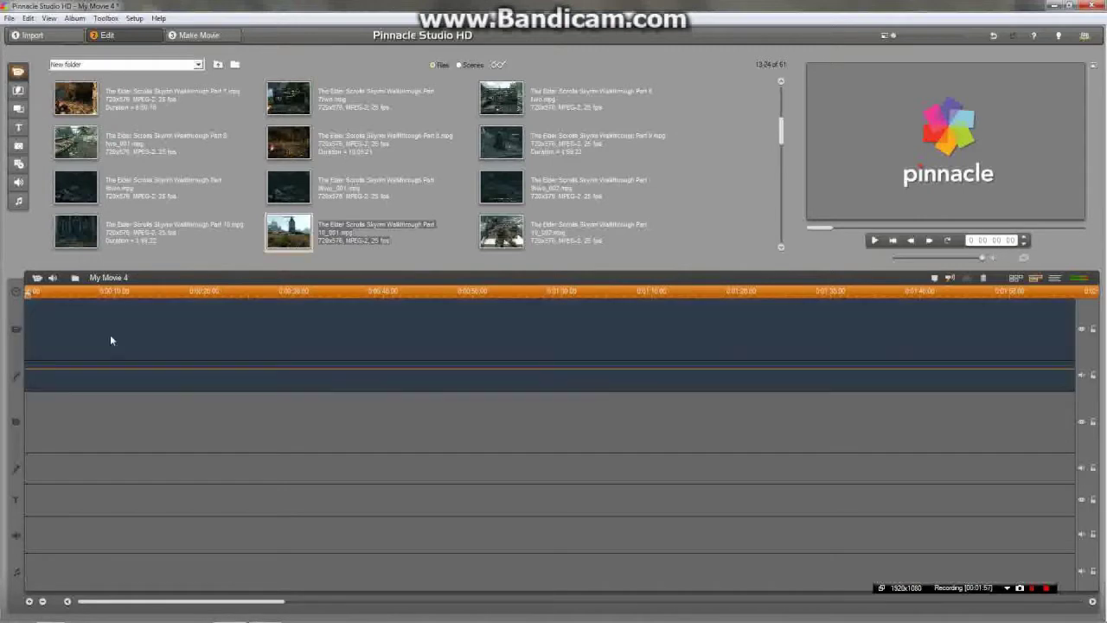
# - Zoom out to fit the whole Skyrim clip, then drag the YOUTUBE VIDEOS webcam capture onto the overlay track
pyautogui.click(42, 603)
pyautogui.click(42, 602)
pyautogui.click(43, 602)
pyautogui.click(43, 602)
pyautogui.click(42, 602)
pyautogui.click(42, 602)
pyautogui.click(42, 602)
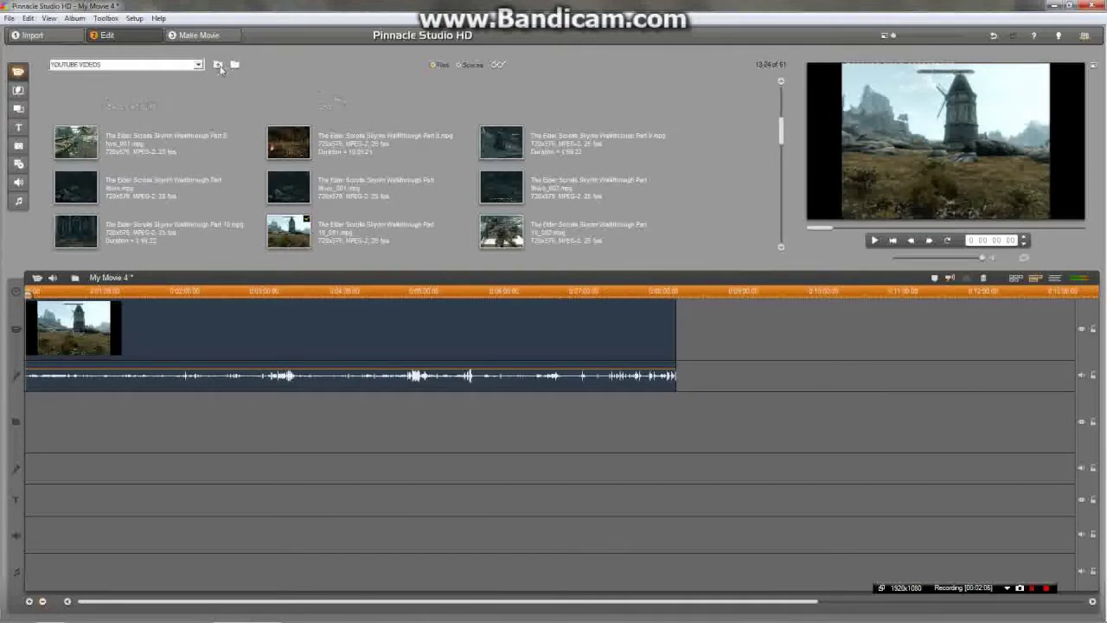
pyautogui.click(218, 65)
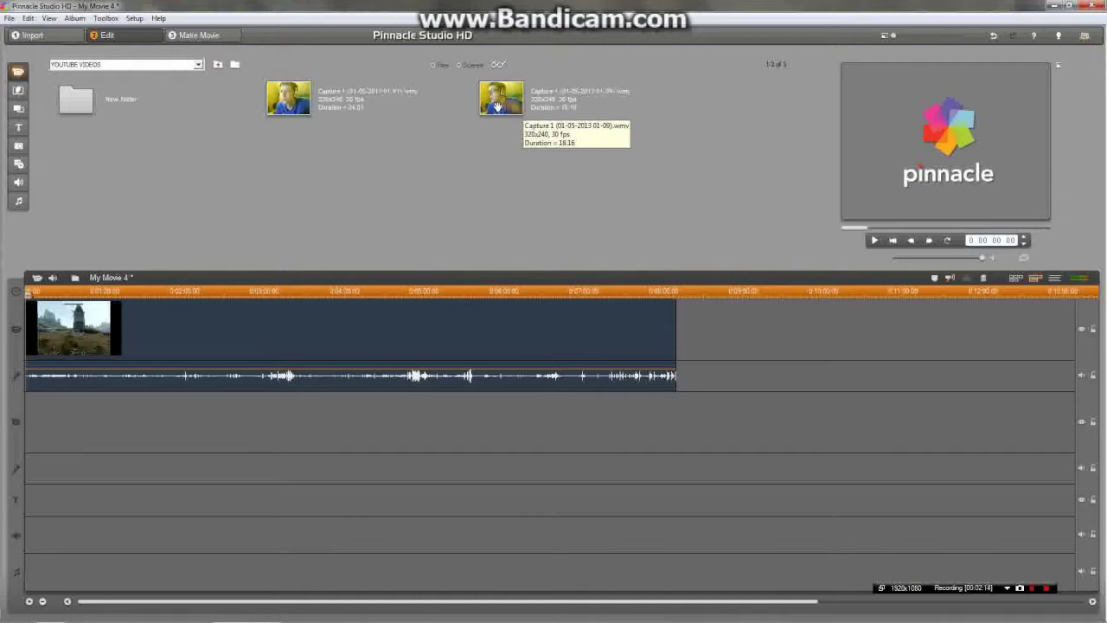
pyautogui.moveTo(498, 106); pyautogui.dragTo(34, 443)
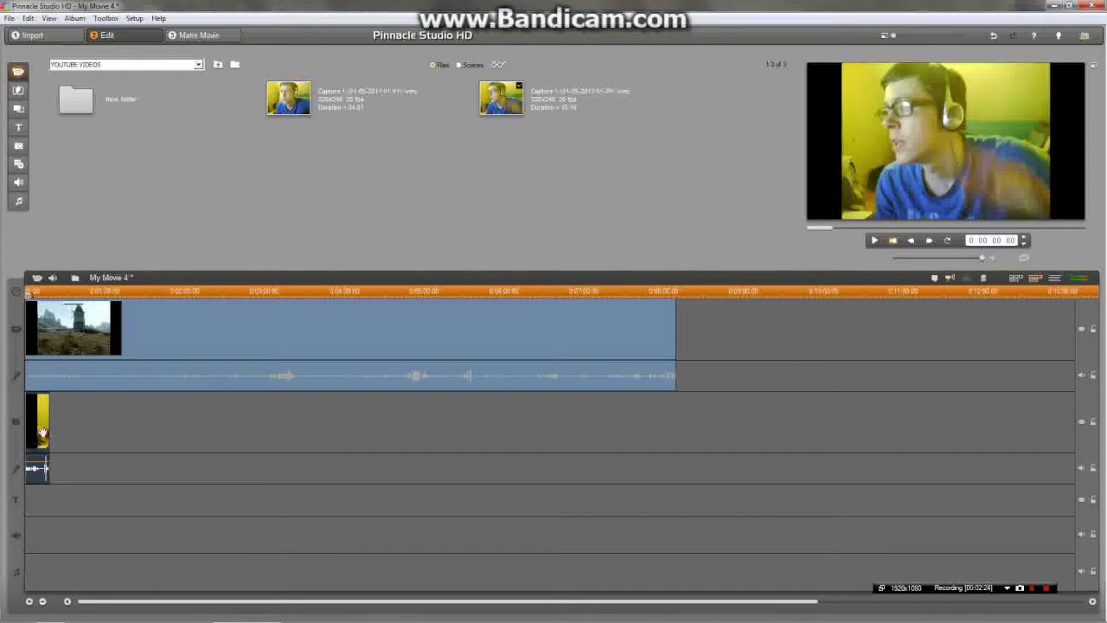
# - Place the Capture 1 clip at the overlay track start and open its 0:00:18.14 editing tools
pyautogui.moveTo(127, 344); pyautogui.dragTo(45, 424)
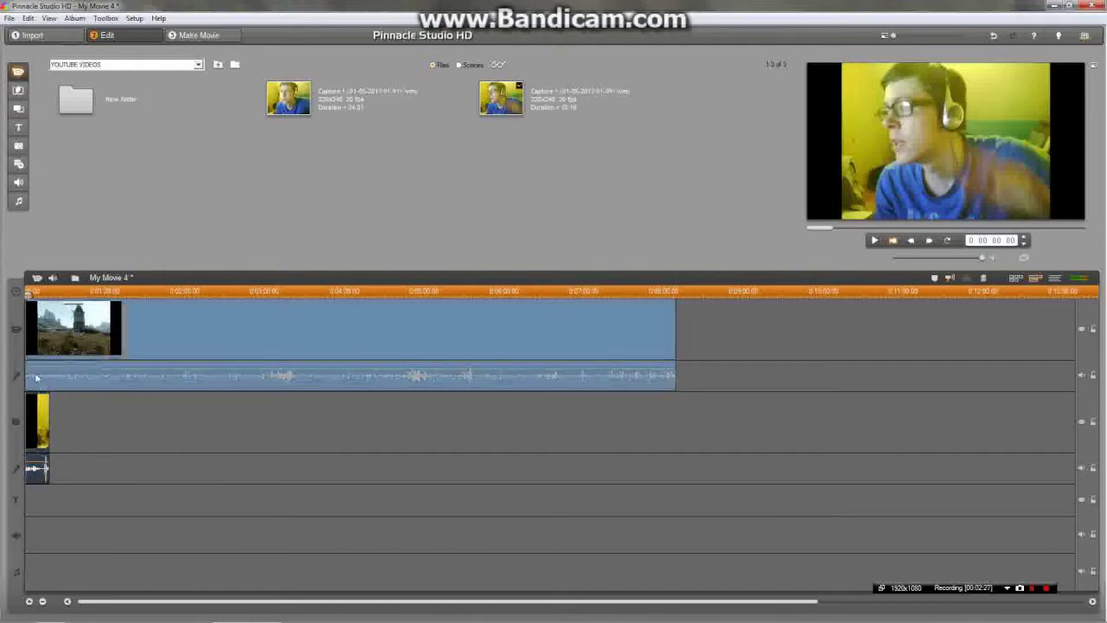
pyautogui.click(38, 279)
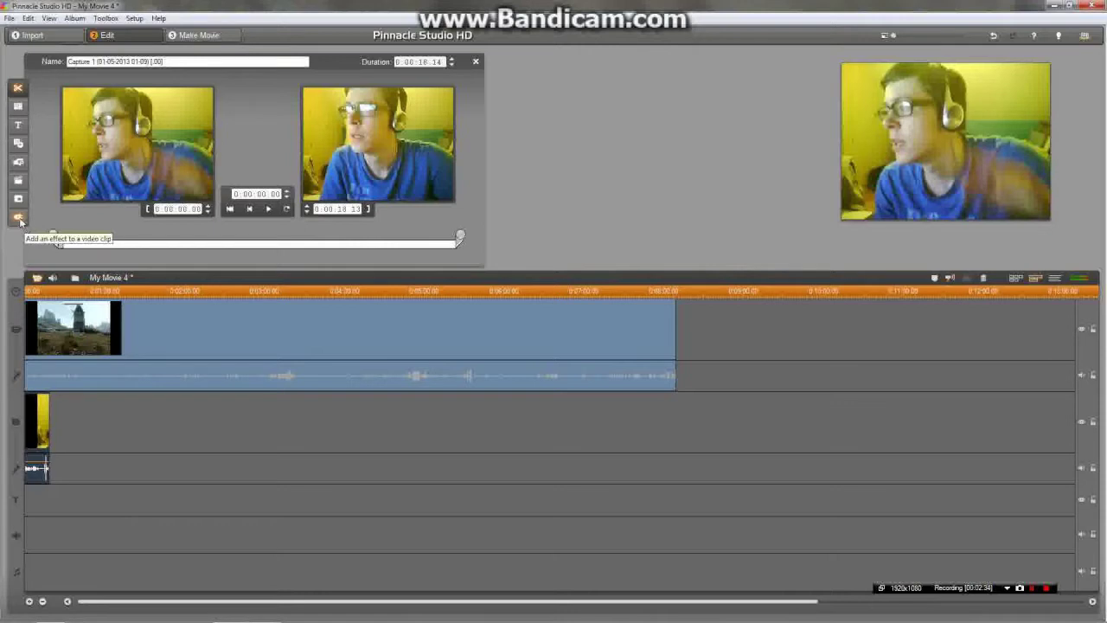
# - Add the Studio HD RTFX Picture-in-Picture effect to the webcam clip
pyautogui.click(17, 219)
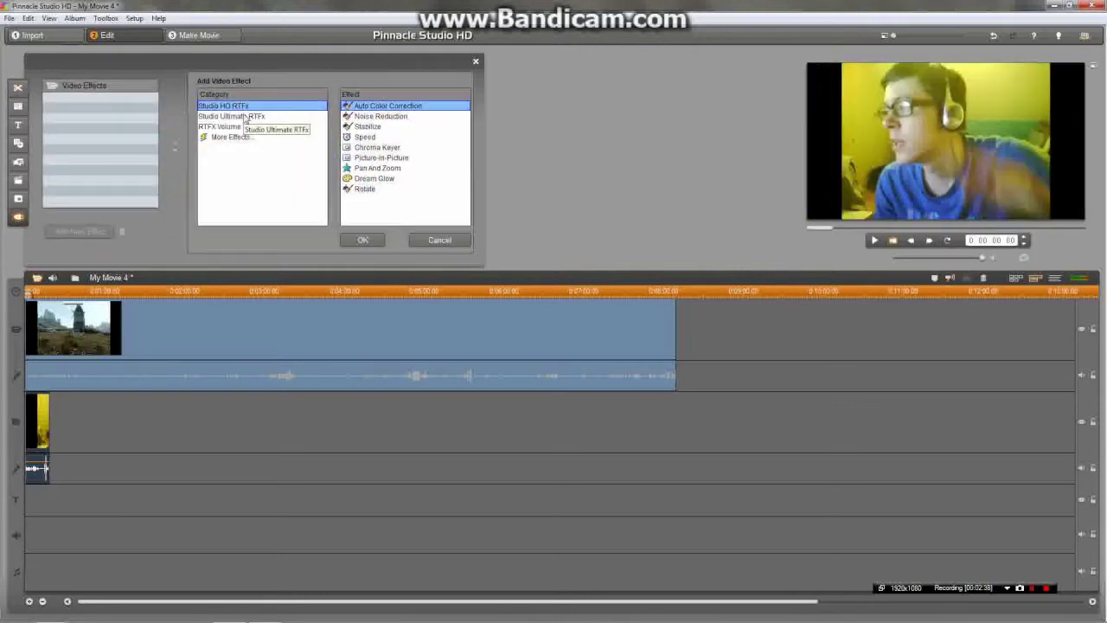
pyautogui.click(358, 161)
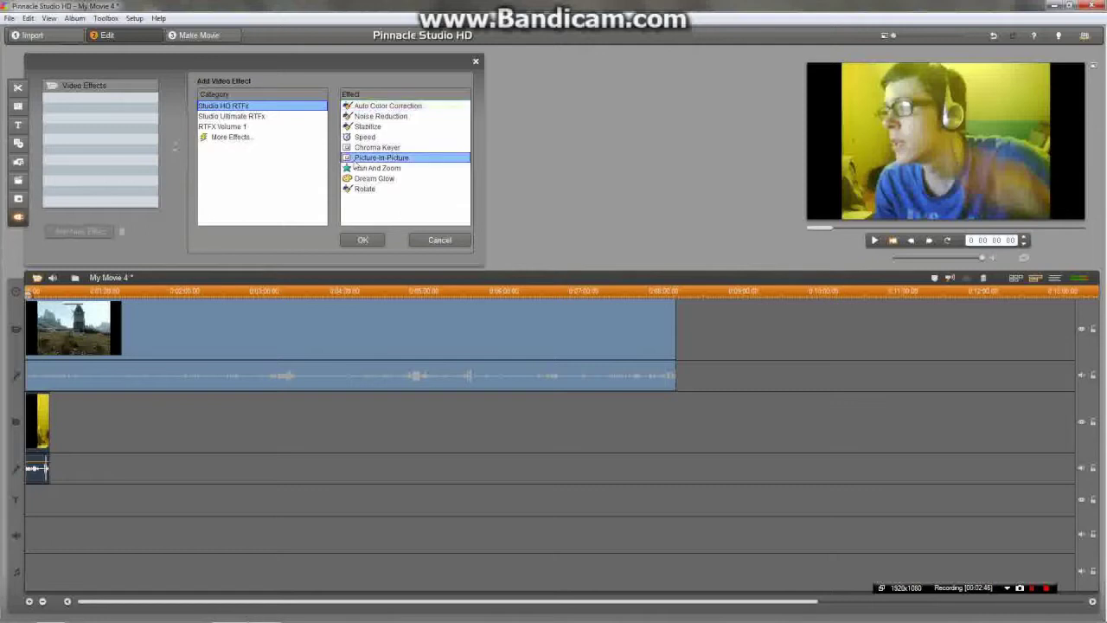
pyautogui.click(362, 240)
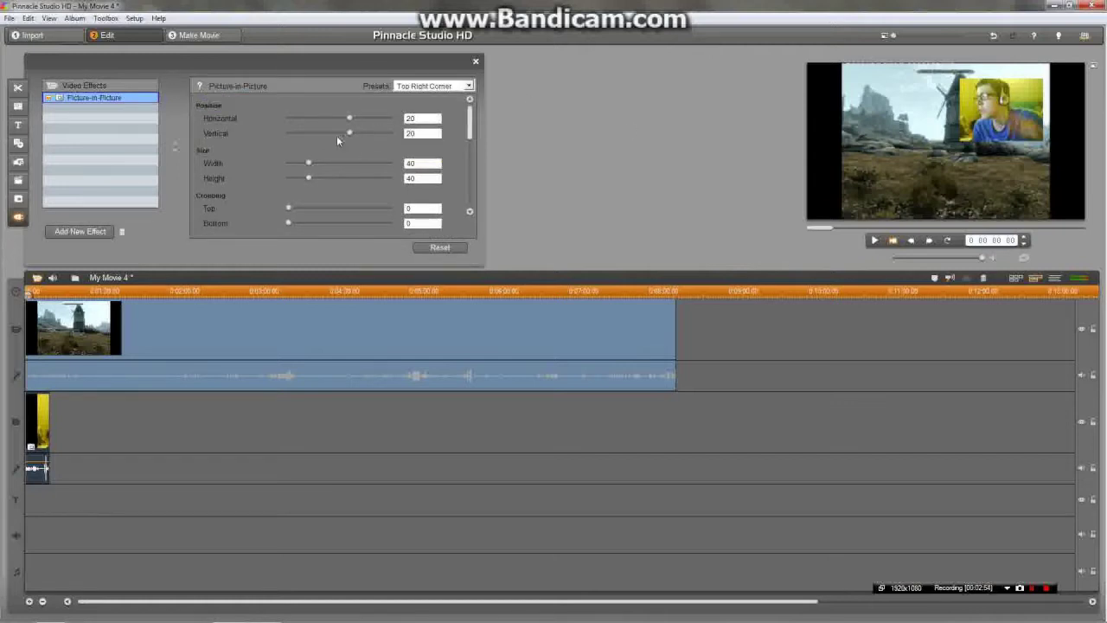
# - Set the Picture-in-Picture inset to Width 35, Height 35 and Horizontal 37
pyautogui.moveTo(309, 166); pyautogui.dragTo(305, 165)
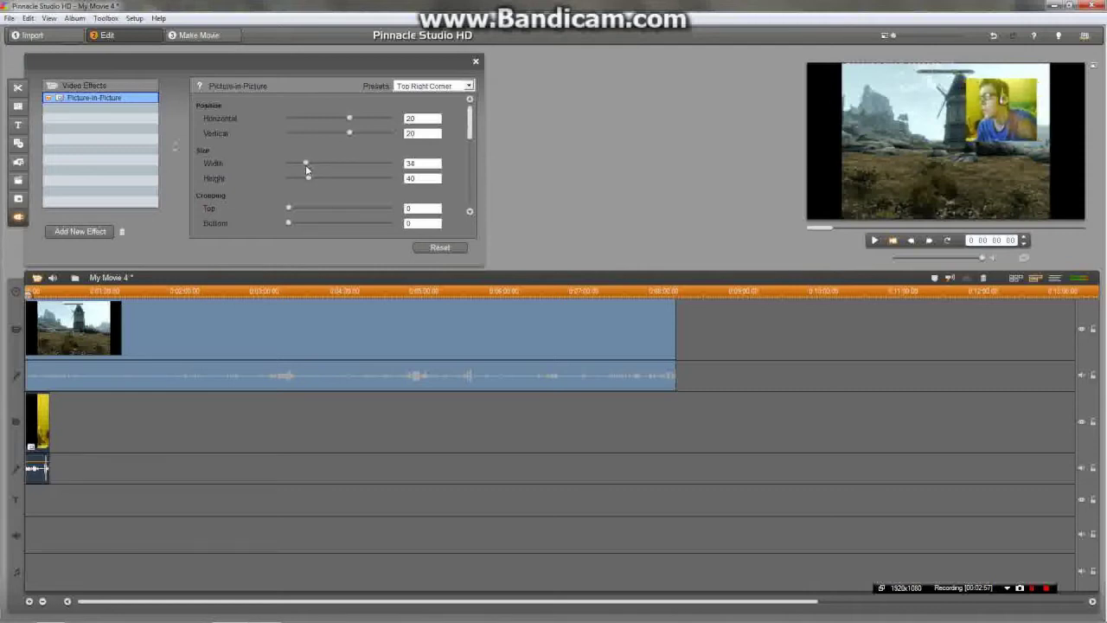
pyautogui.moveTo(417, 179); pyautogui.dragTo(395, 183)
pyautogui.write('35')
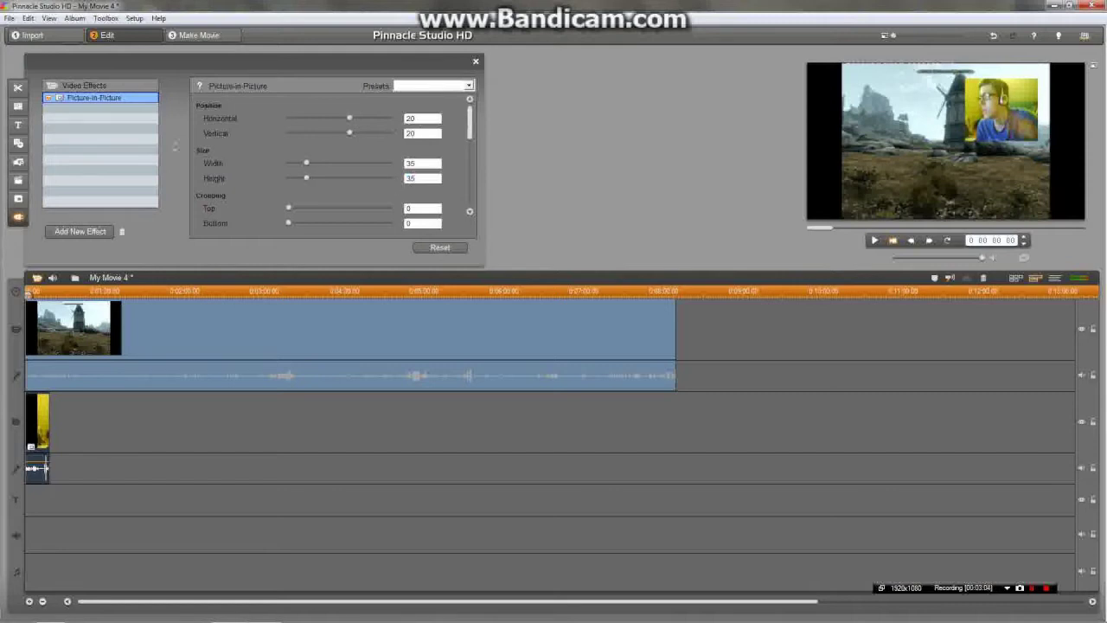
pyautogui.moveTo(353, 118); pyautogui.dragTo(362, 124)
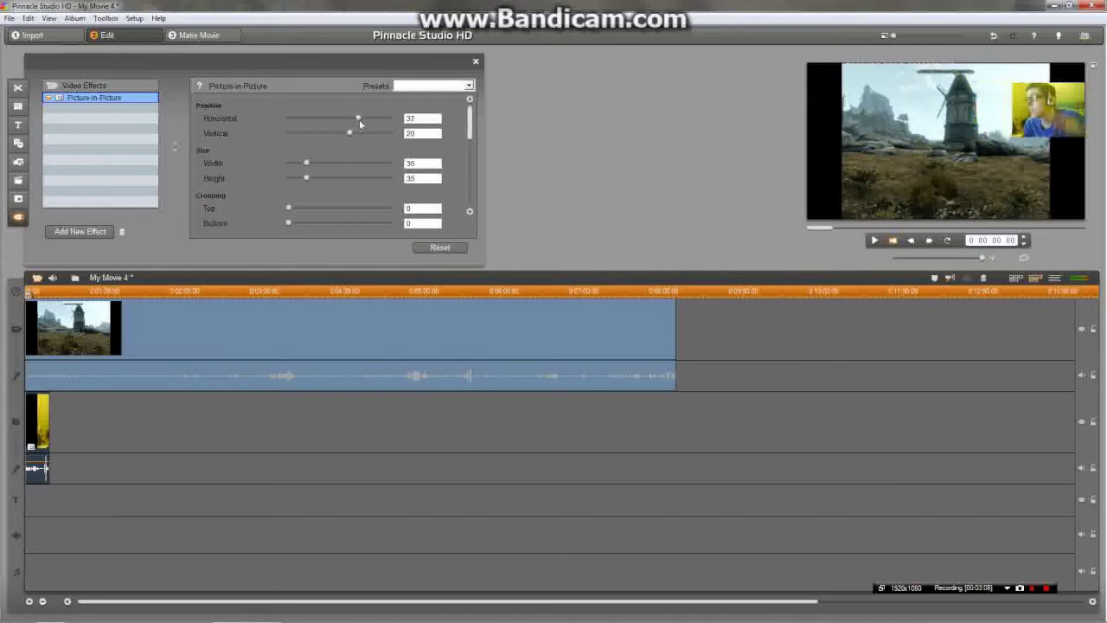